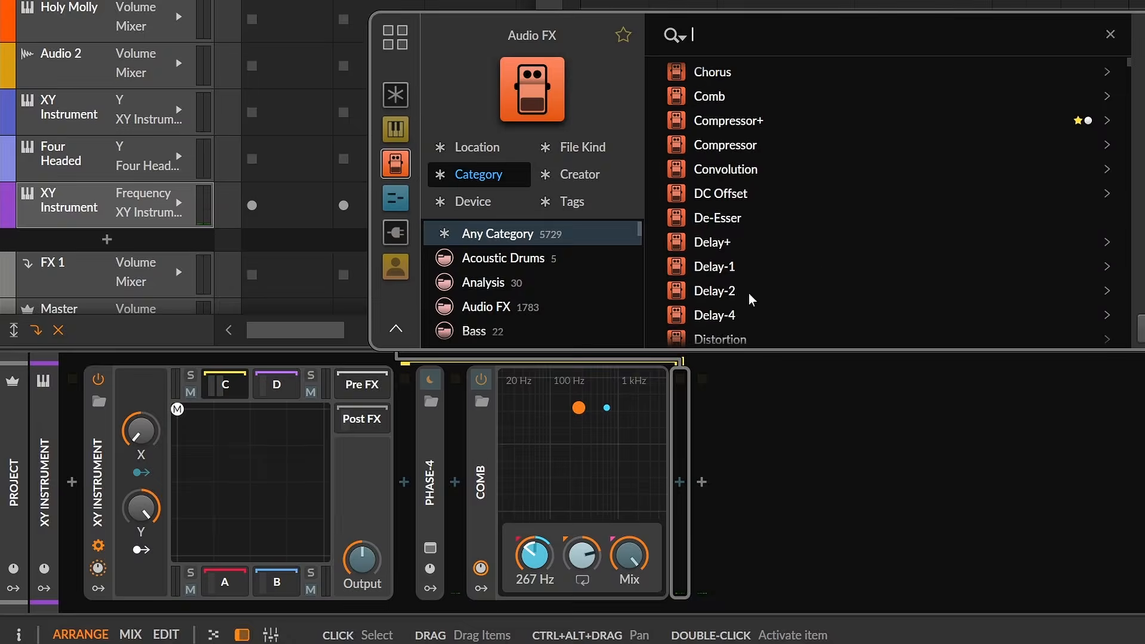
Add a Delay-2 after Comb in the XY Instrument's C chain, and sweep the mix point from the C corner to D
double_click(749, 293)
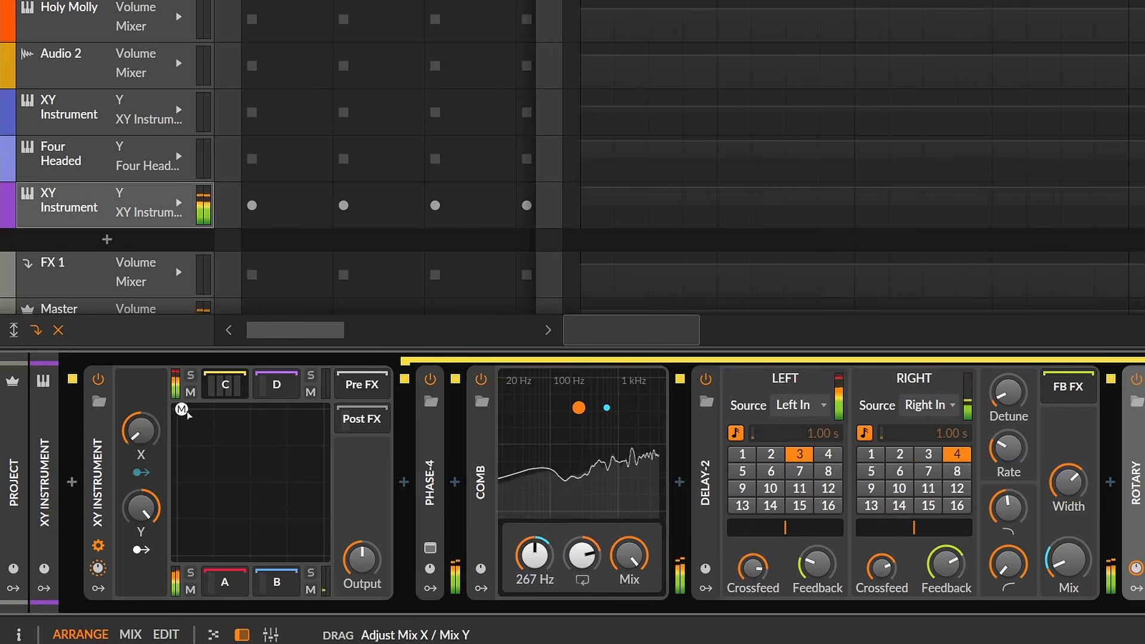
drag(178, 410, 324, 410)
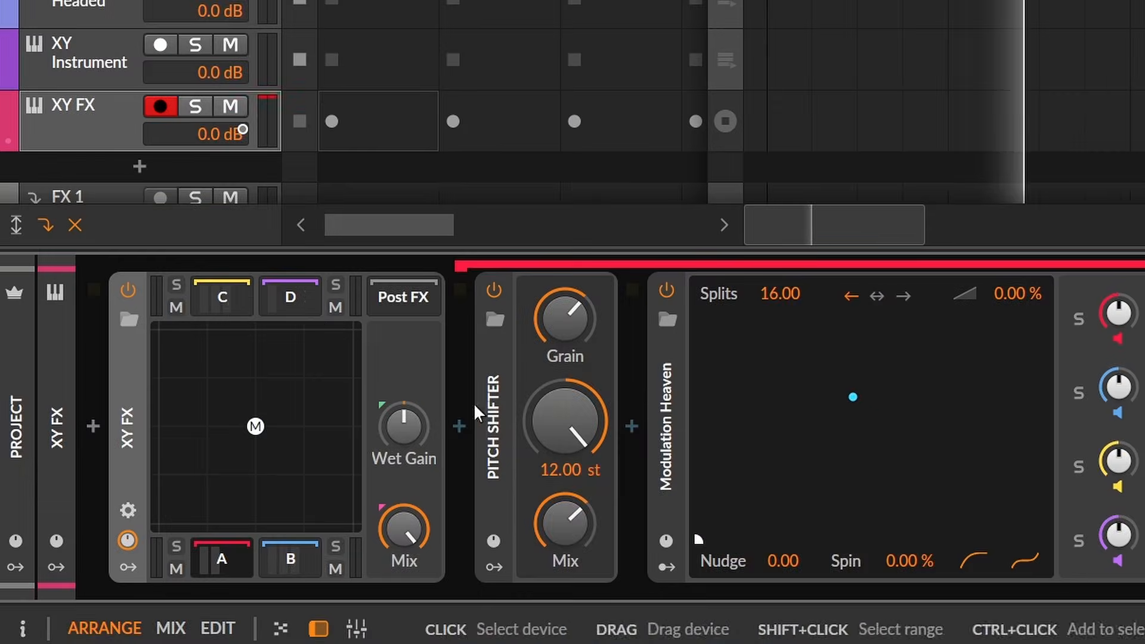
Examine the devices in chains C, D and B of the XY FX
click(226, 298)
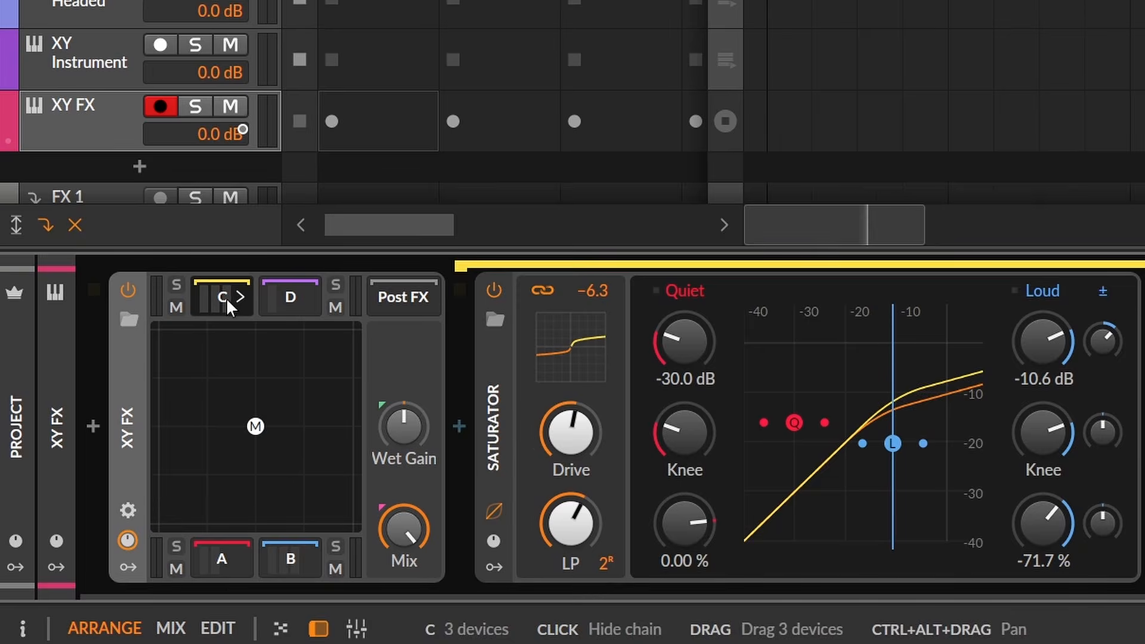
click(297, 294)
click(285, 556)
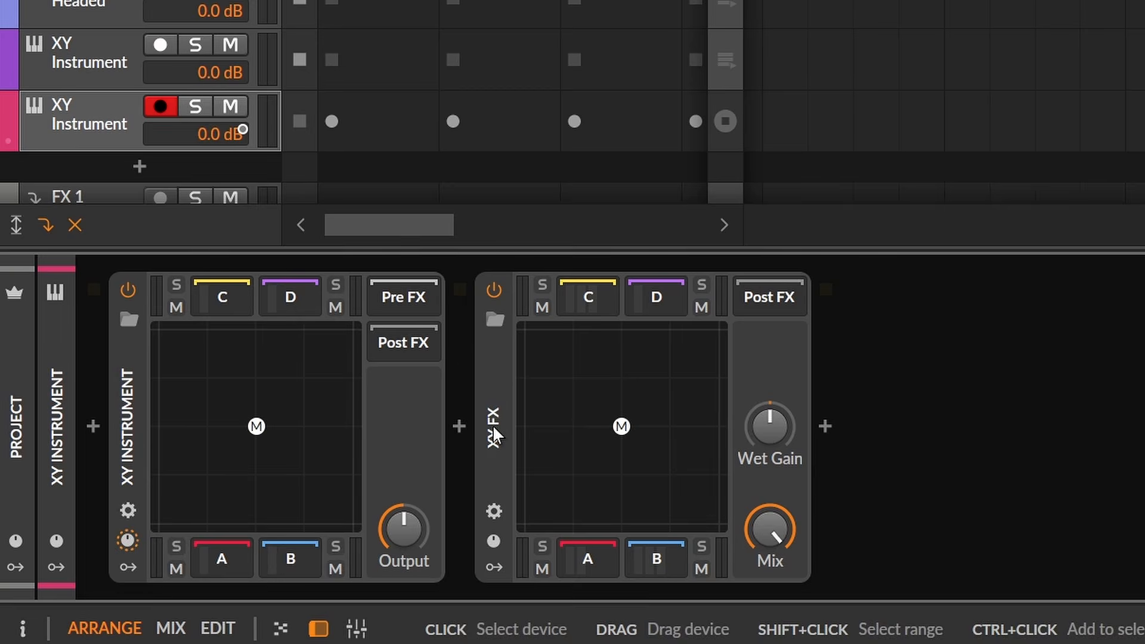
Move the XY FX into the XY Instrument's Post FX chain and show the additional X and Y controls on both devices
drag(493, 425, 459, 434)
click(494, 510)
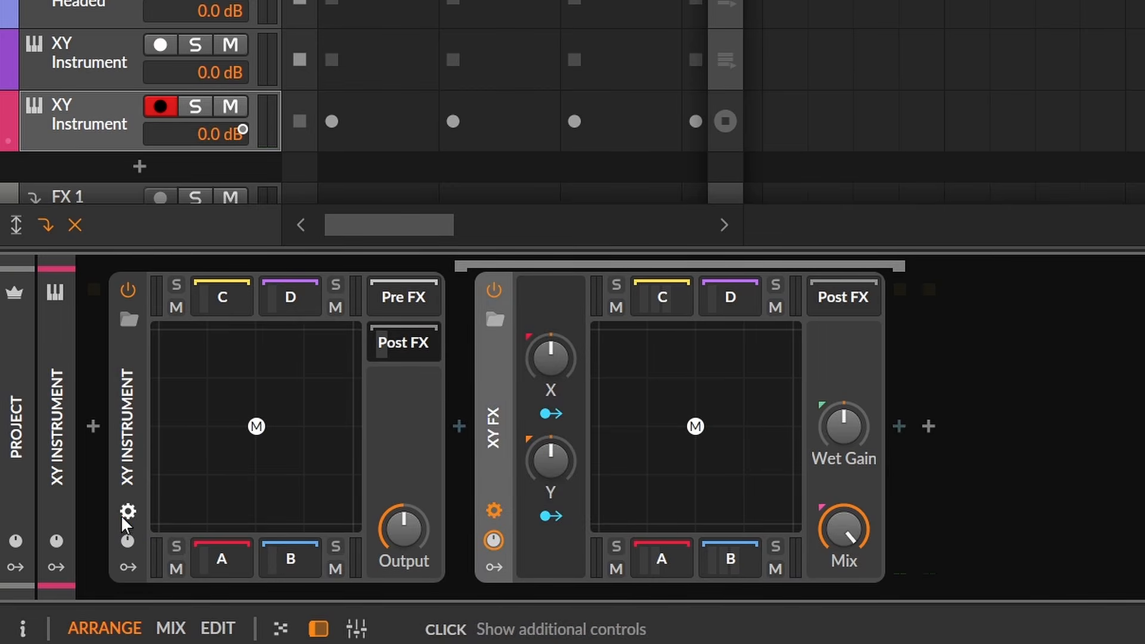
click(128, 511)
Modulate the XY FX's X position with the XY Instrument's X output, and start mapping the instrument's Y output
click(186, 413)
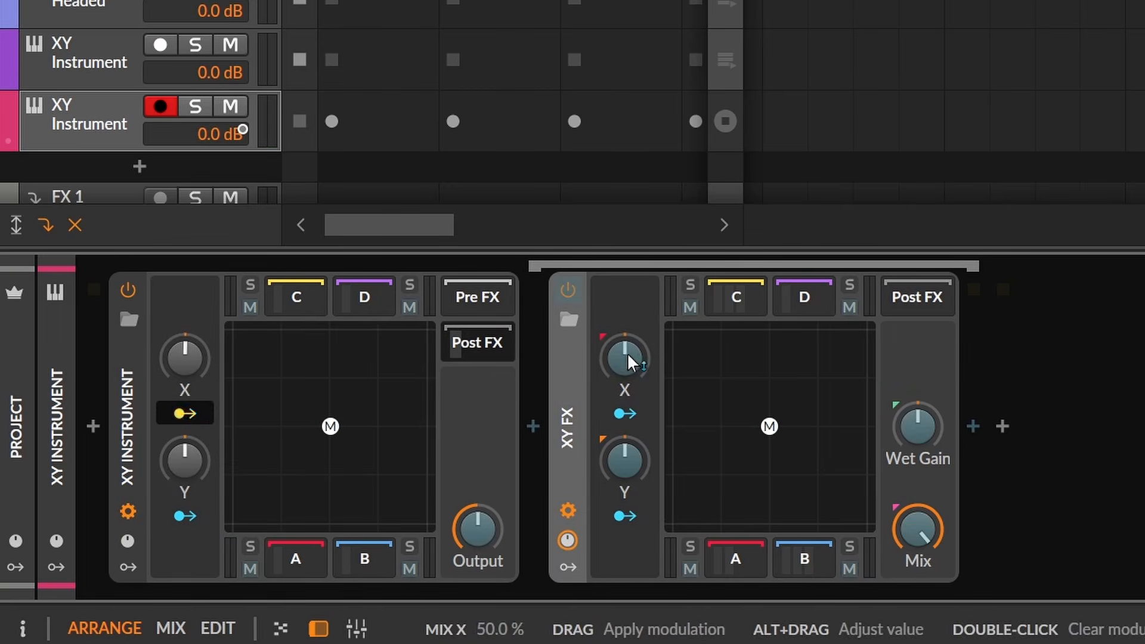
drag(625, 357, 625, 333)
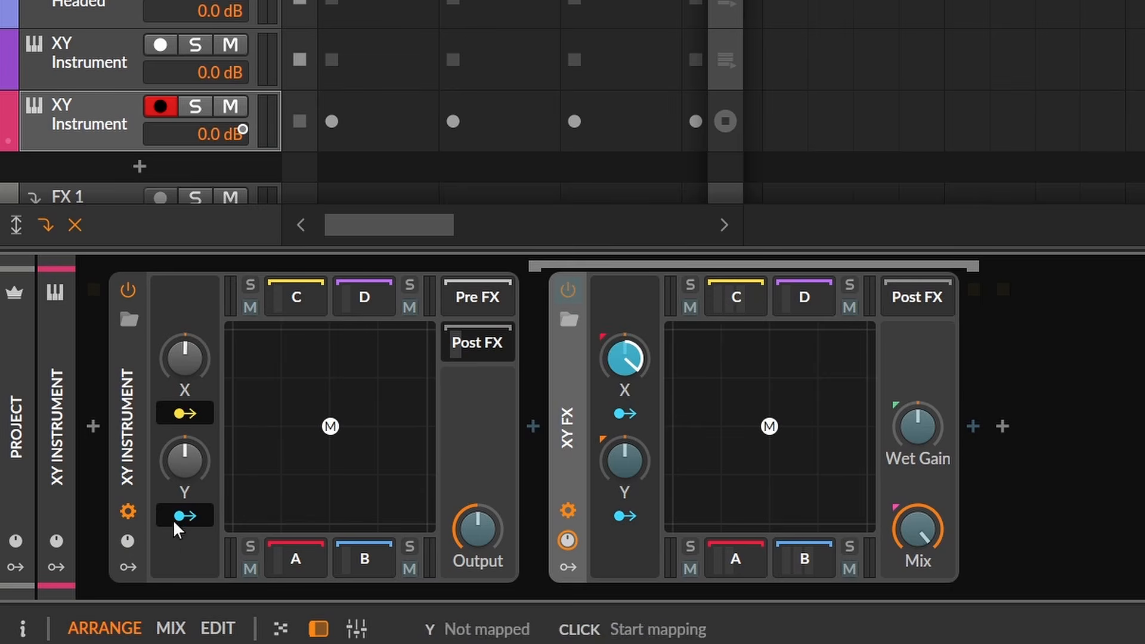
click(182, 517)
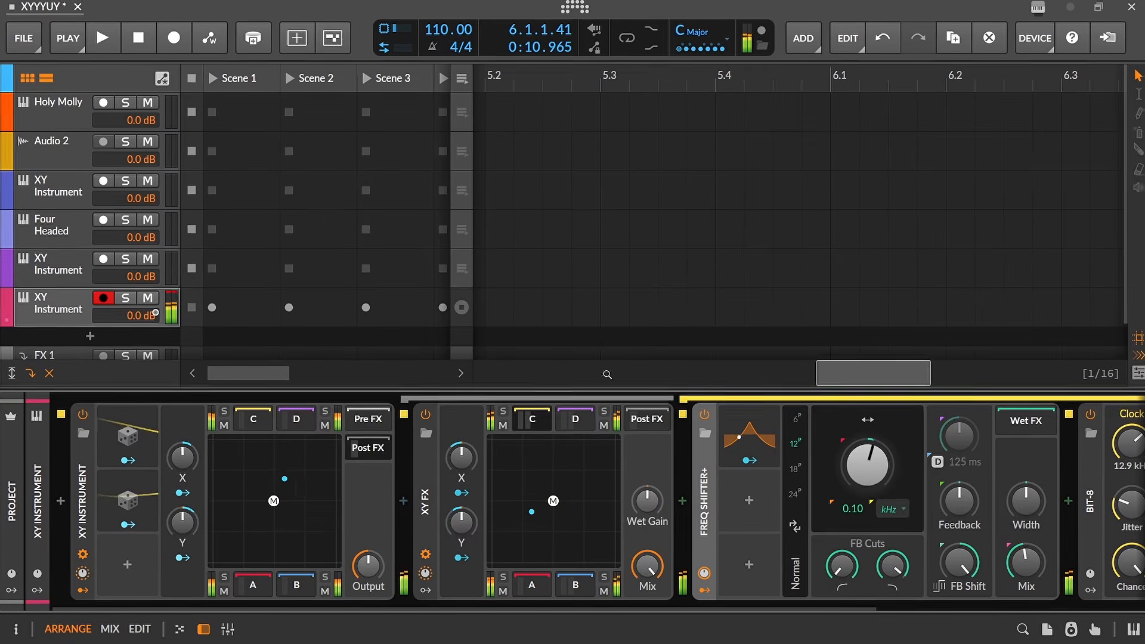
Examine the effects in chains D, B and A of the nested XY FX while the sound plays
click(589, 419)
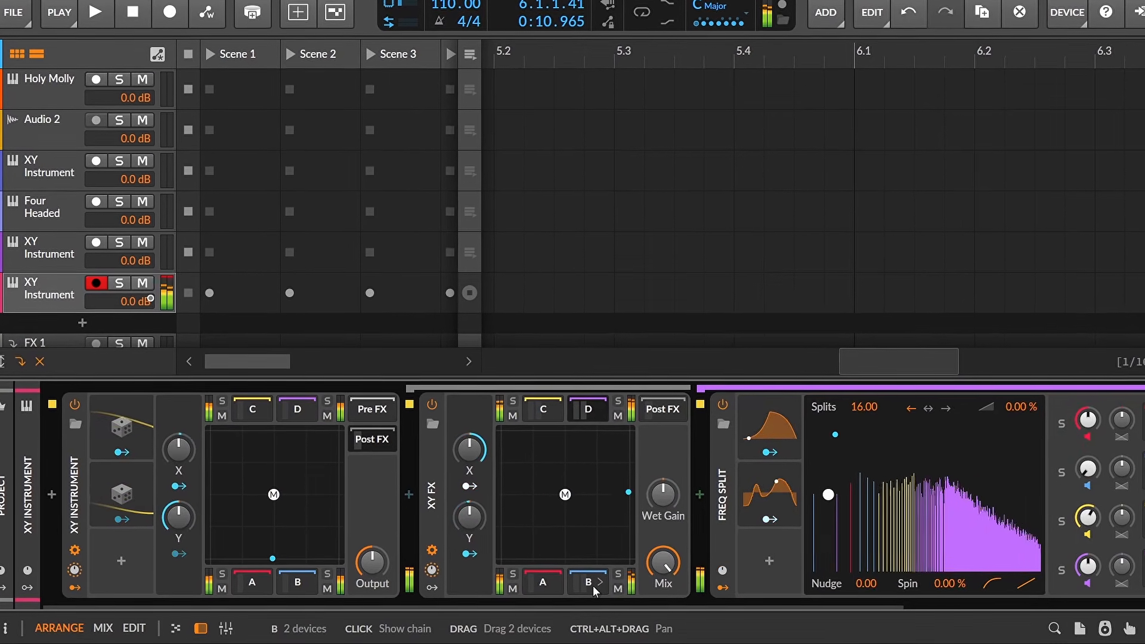
click(544, 581)
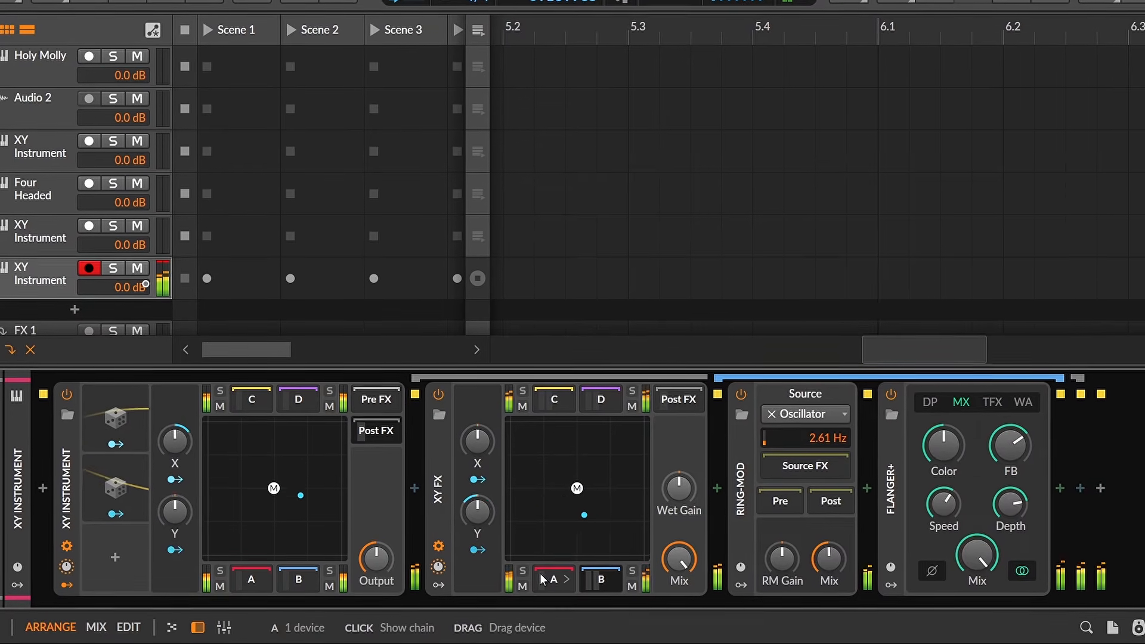
click(542, 580)
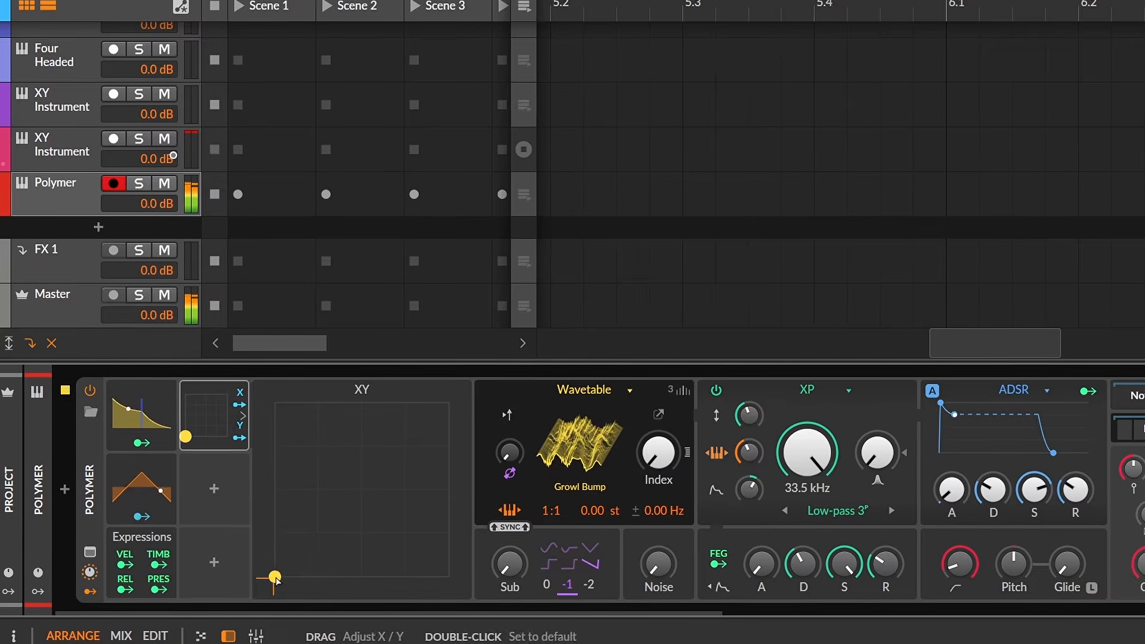
Sweep the Polymer's XY modulator point diagonally from its lower-left corner to the upper-right corner
drag(273, 578, 475, 389)
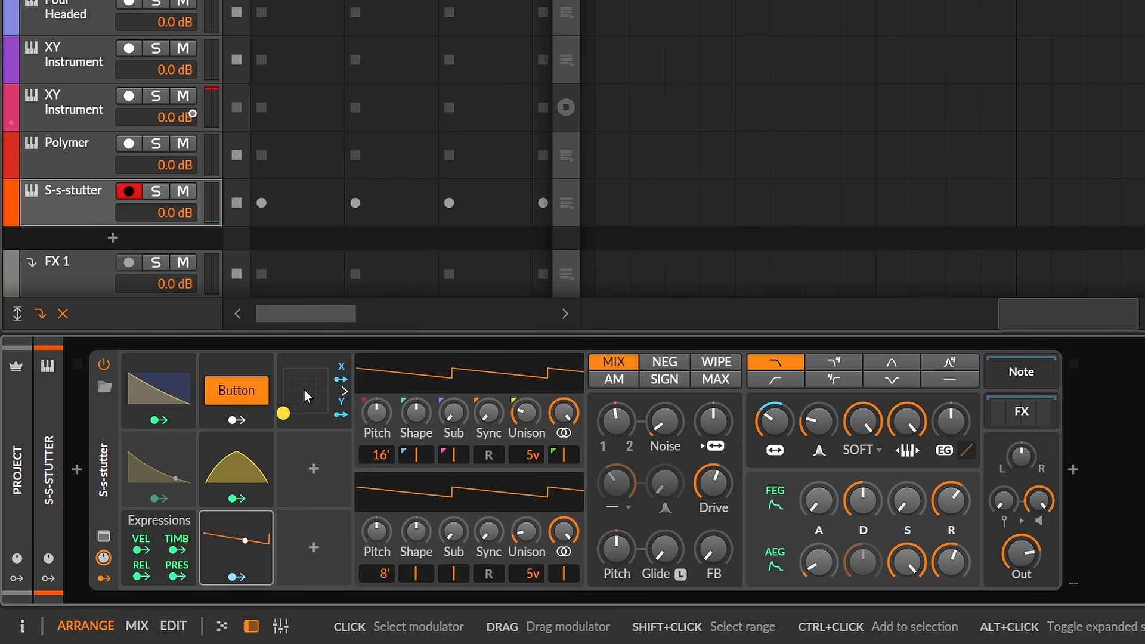
In S-s-stutter, map the XY modulator's X output to the Wavetable LFO's rate and move the XY point slightly along X
click(303, 389)
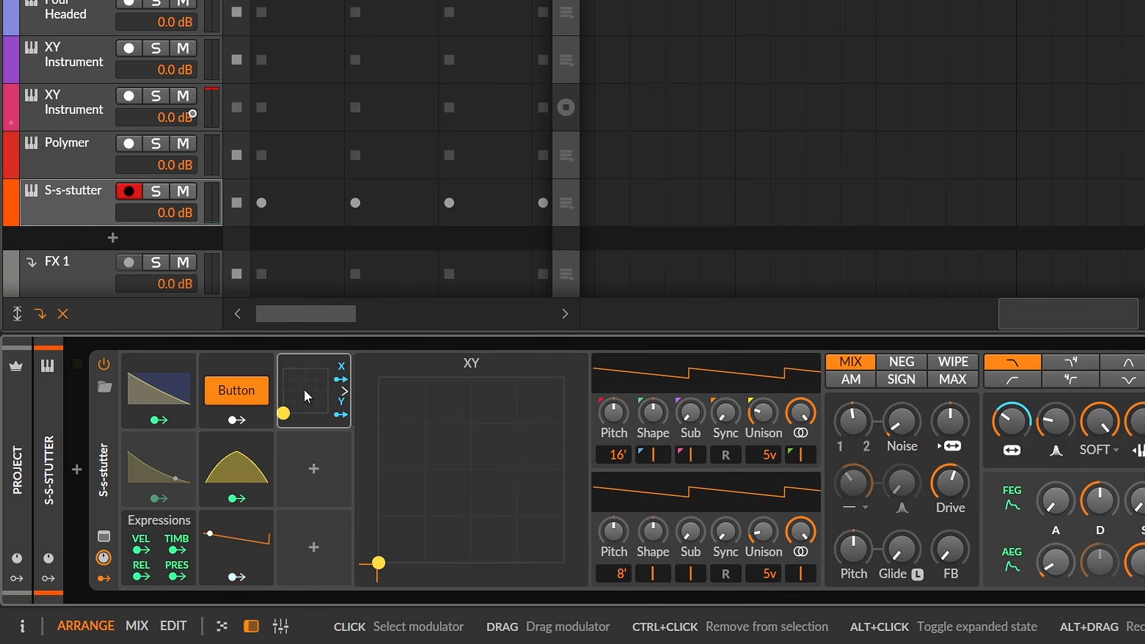
click(341, 380)
click(224, 548)
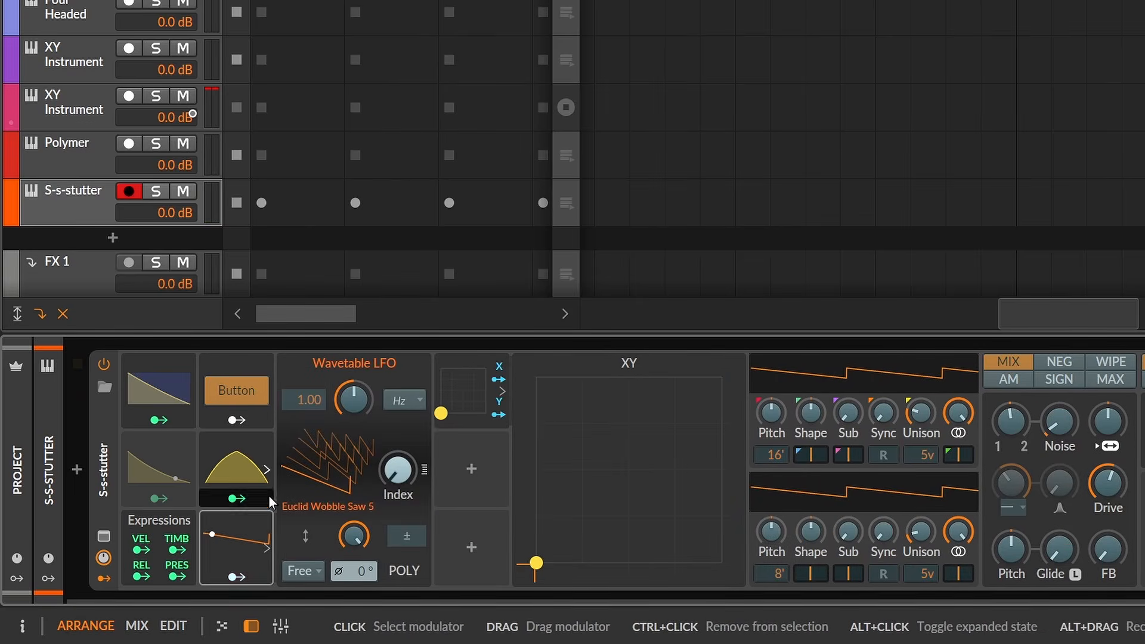
drag(347, 401, 348, 375)
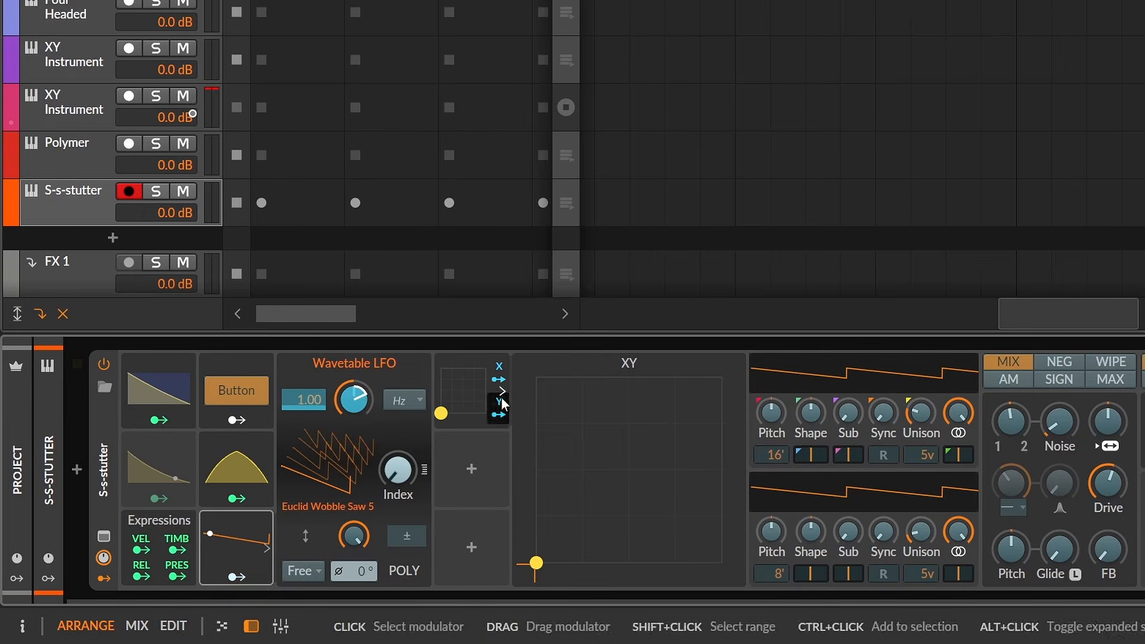
drag(536, 566, 542, 566)
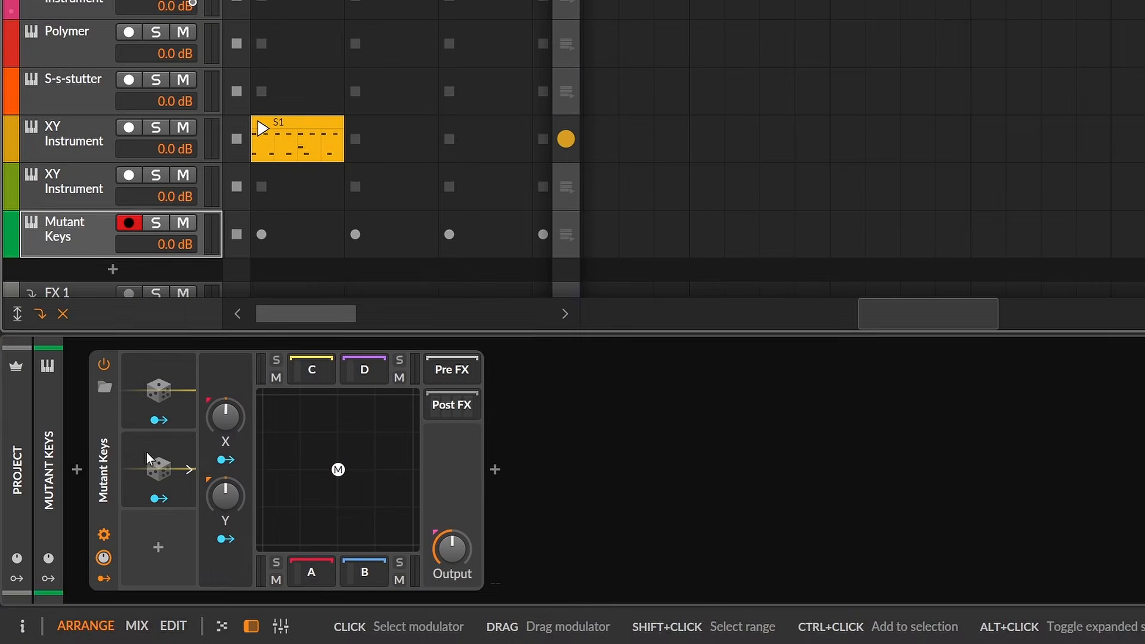
Examine the second Random modulator in Mutant Keys and the instruments in its C, D and A chains
click(148, 459)
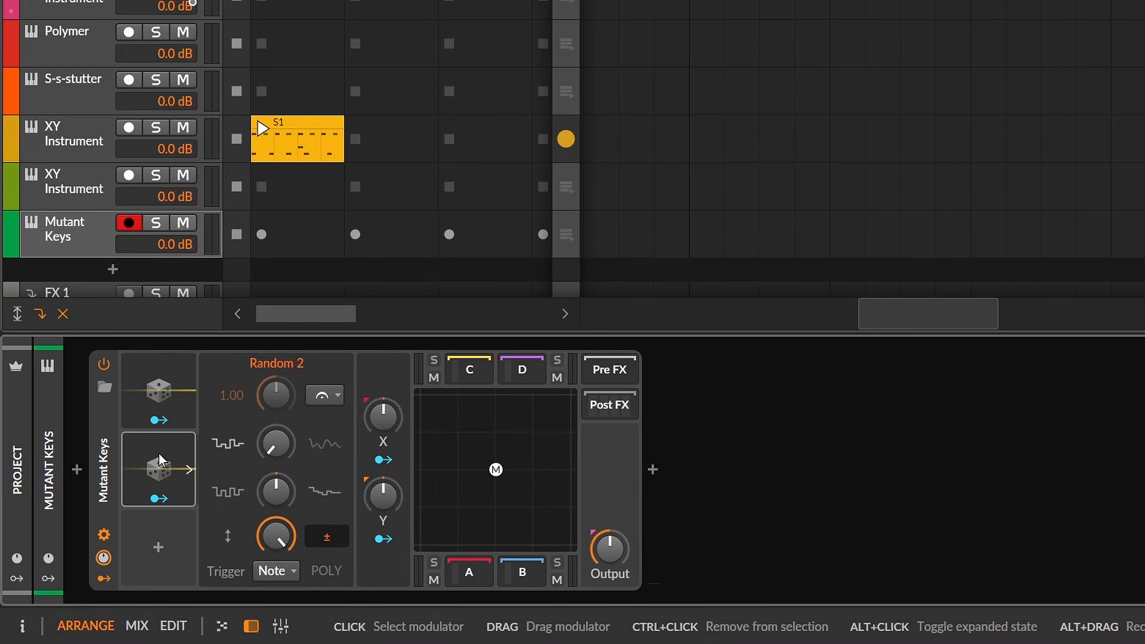
click(158, 453)
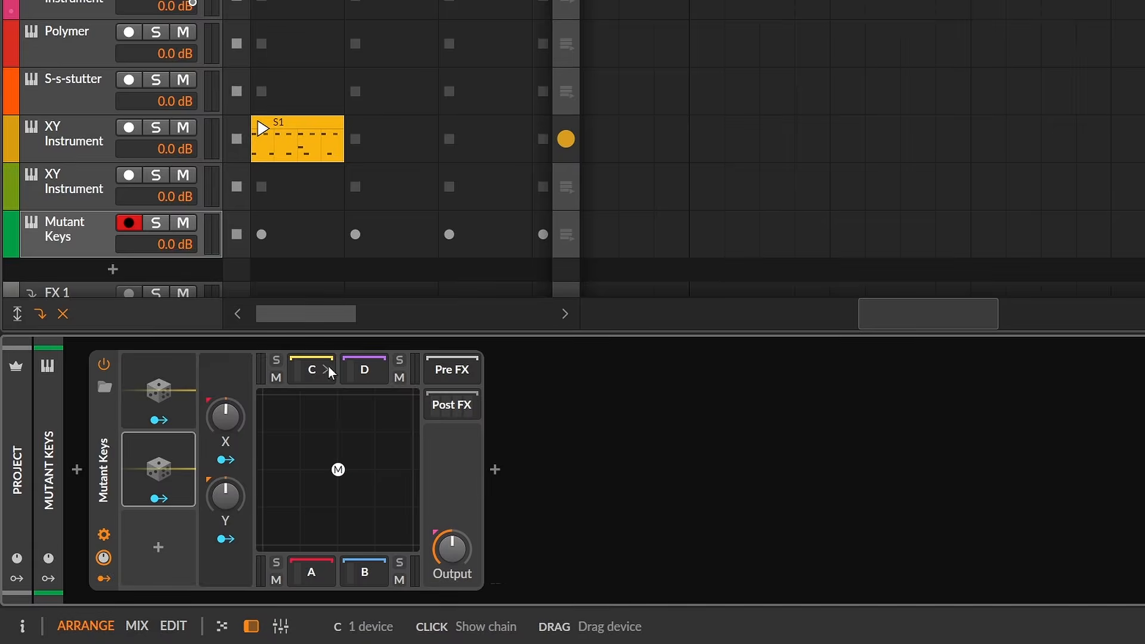
click(328, 366)
click(363, 370)
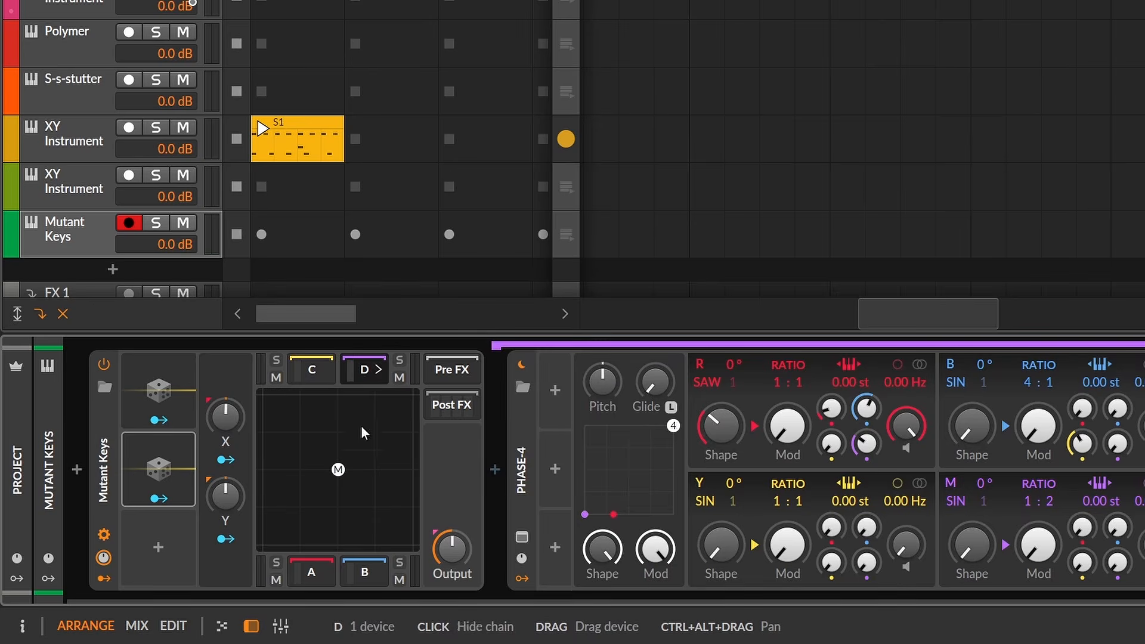
click(295, 571)
click(296, 571)
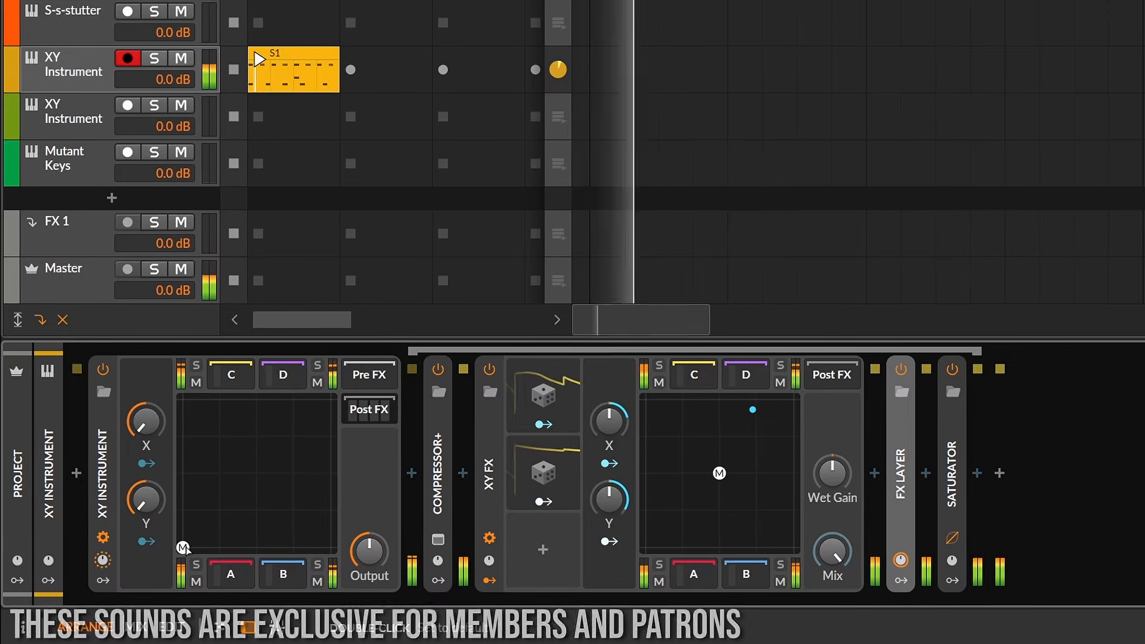
Move the XY Instrument's mix point between its corners and centre to blend chains A, B, C and D while clip S1 plays
drag(184, 548, 331, 548)
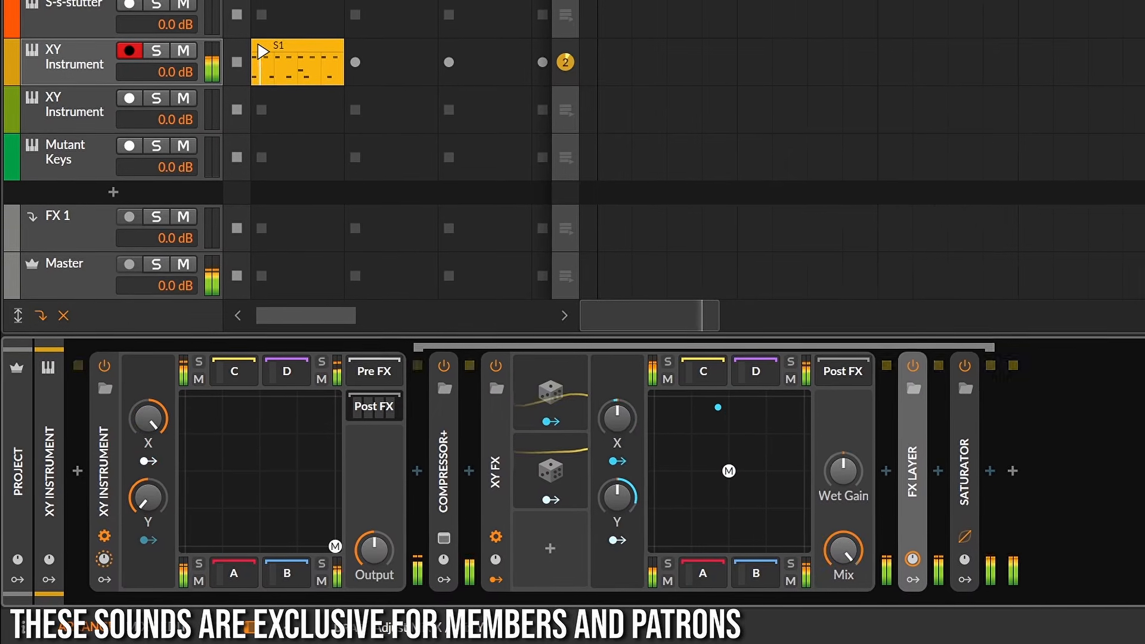
drag(187, 395, 187, 542)
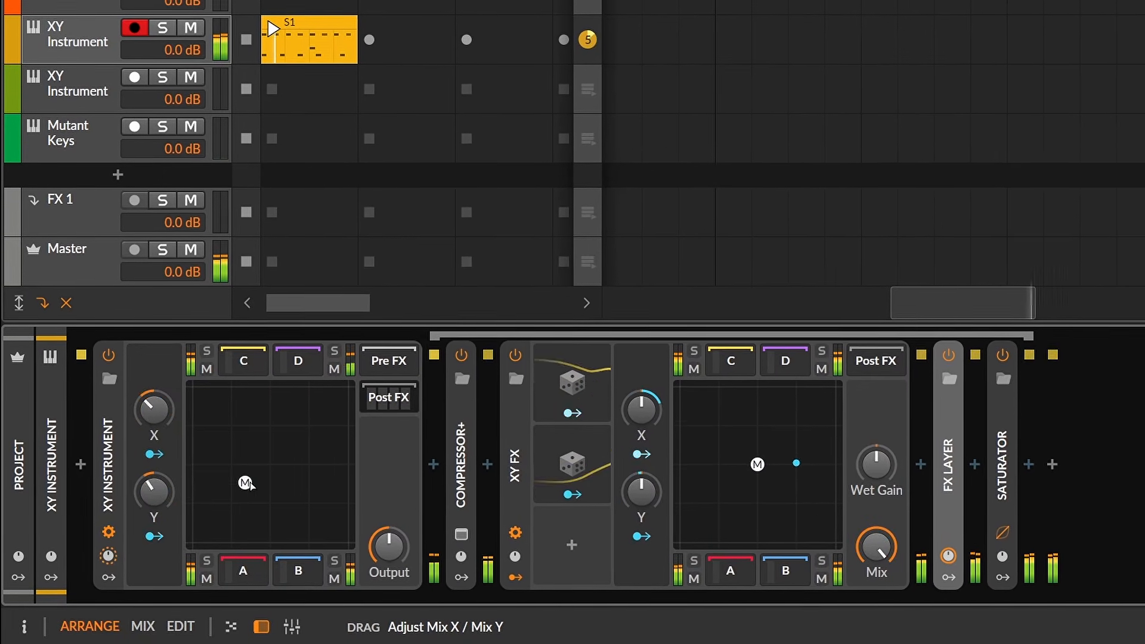
drag(268, 502, 272, 436)
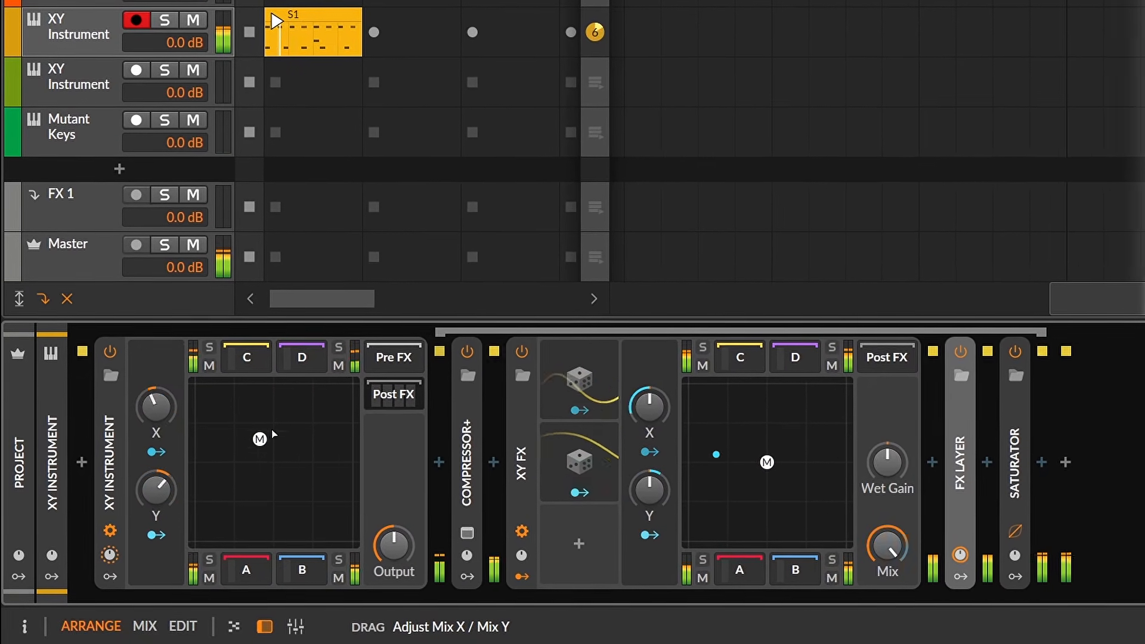
drag(353, 475, 209, 390)
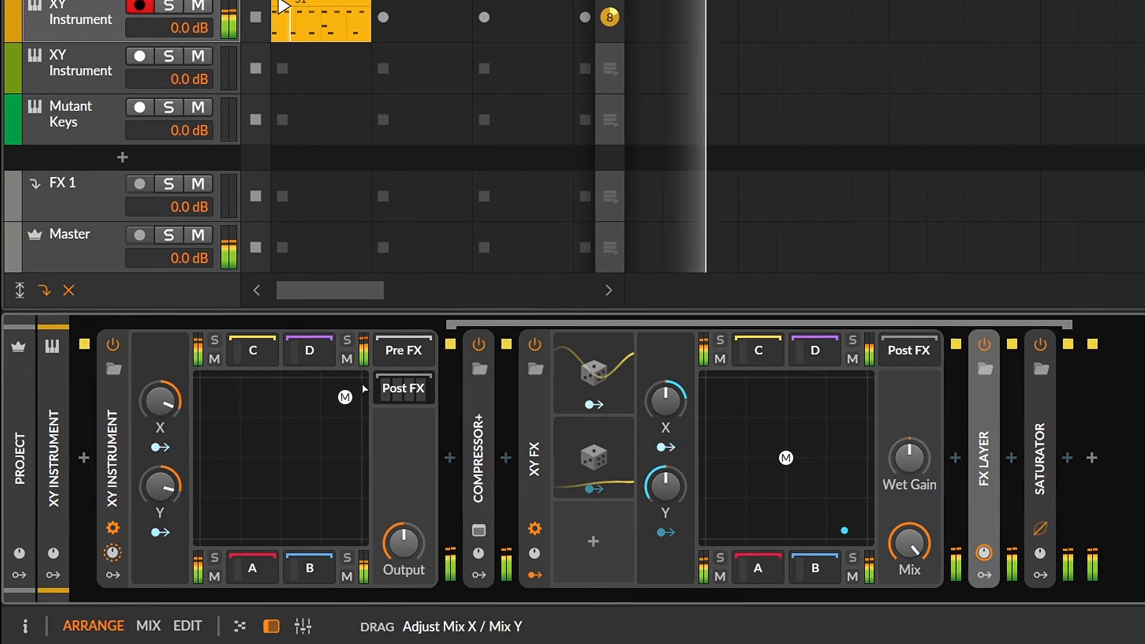
drag(364, 388, 104, 546)
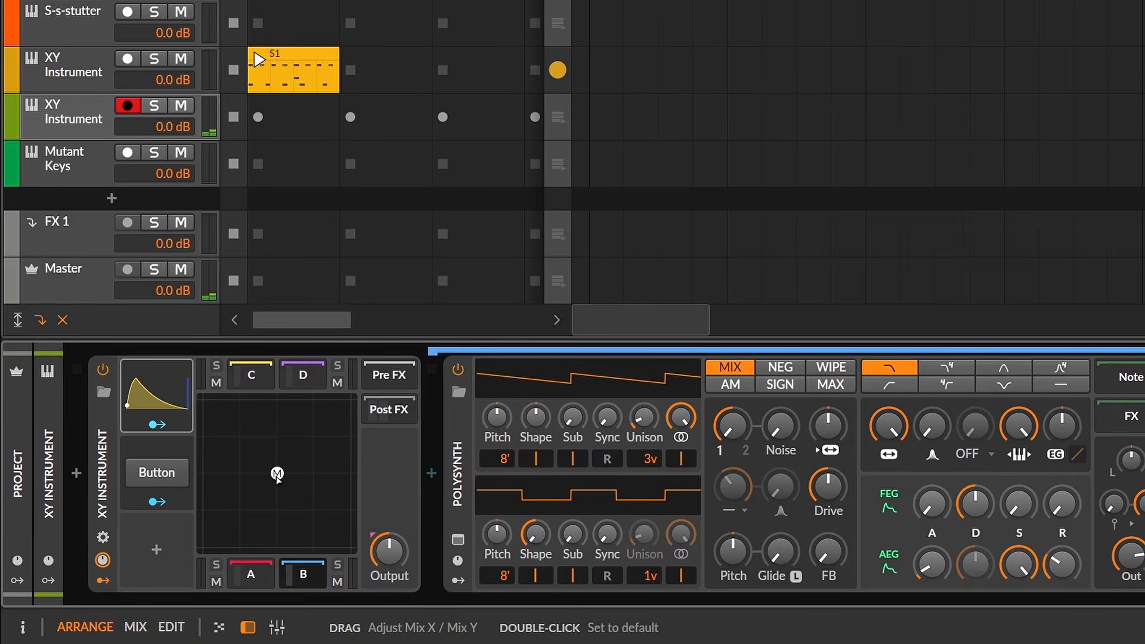
On the green XY Instrument track, move the mix point along the upper edge toward C and toggle the Button modulator
drag(274, 392, 230, 391)
click(170, 467)
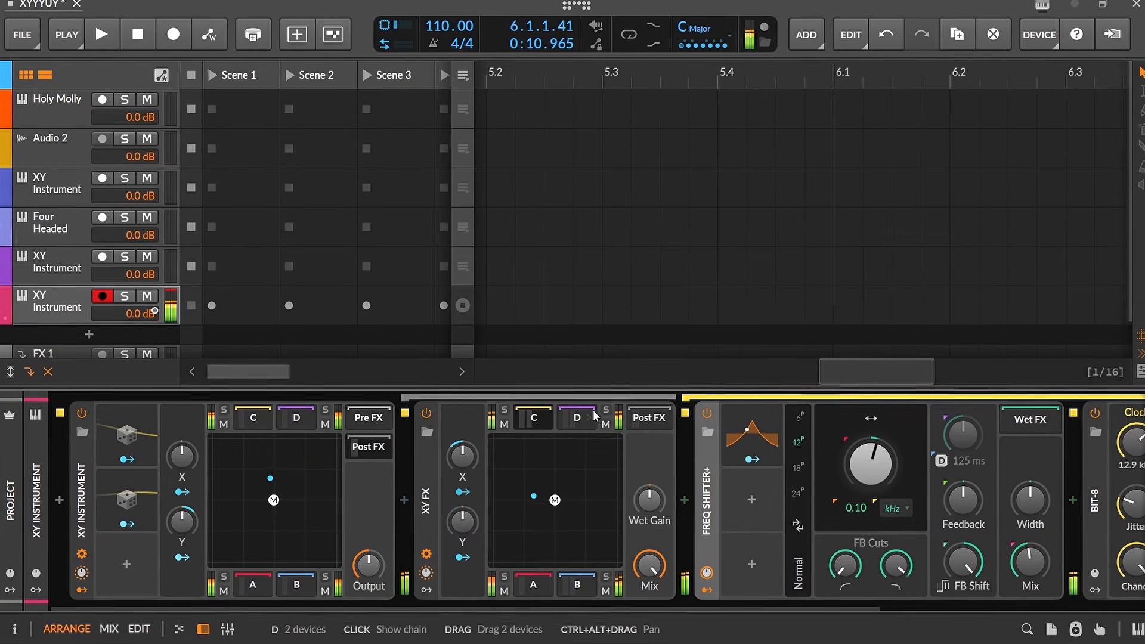
Examine the XY FX chains D, B and A on the pink XY Instrument track
click(588, 416)
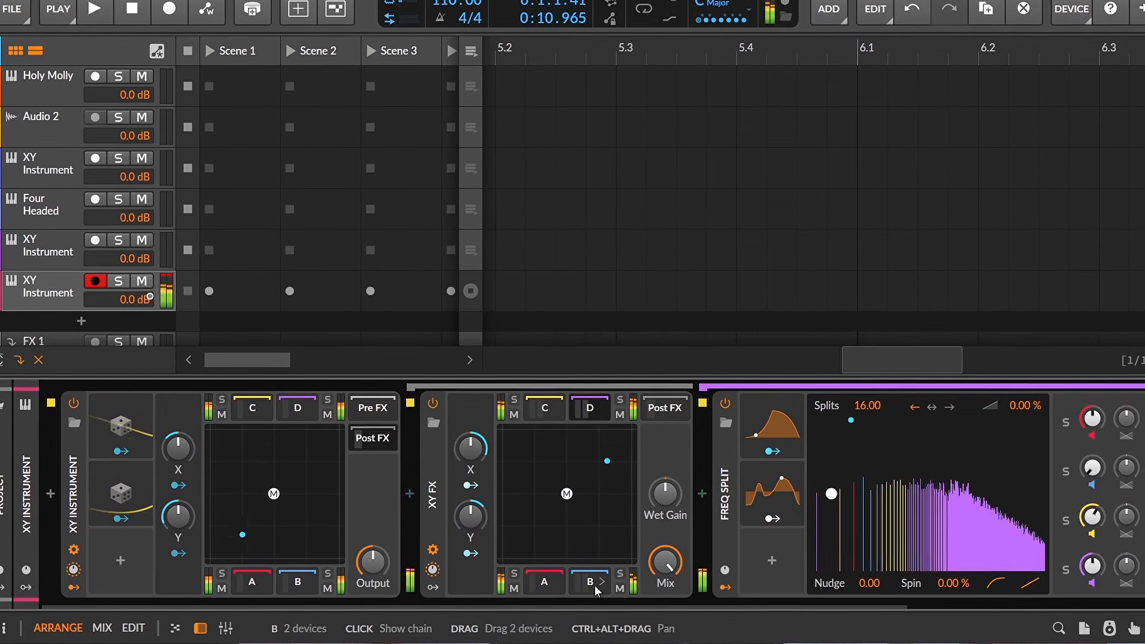
click(596, 585)
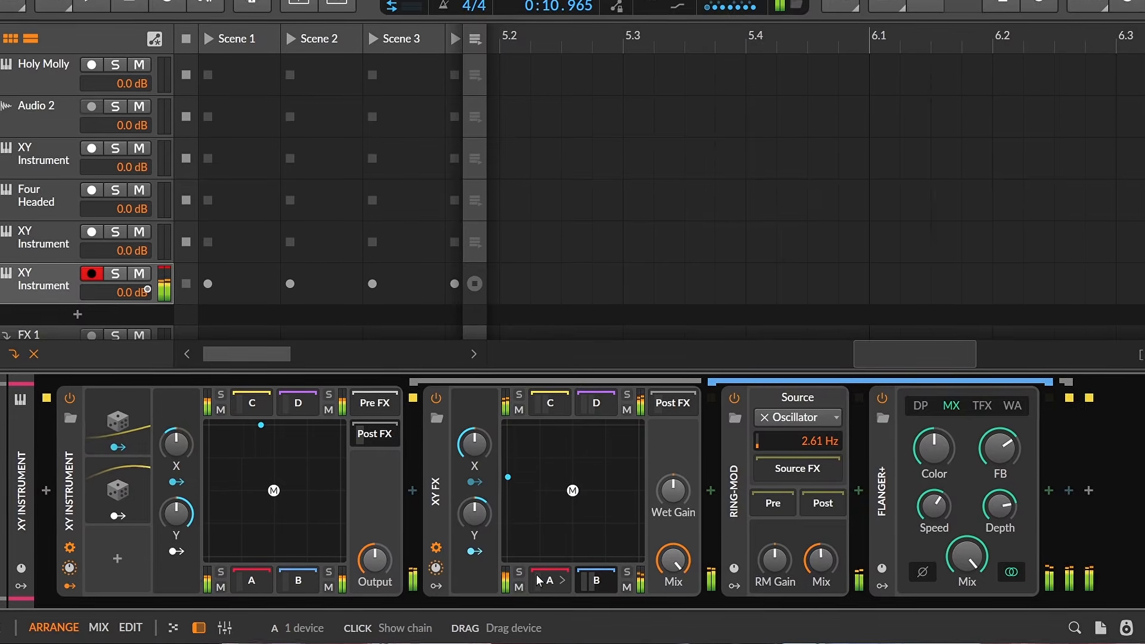
click(540, 580)
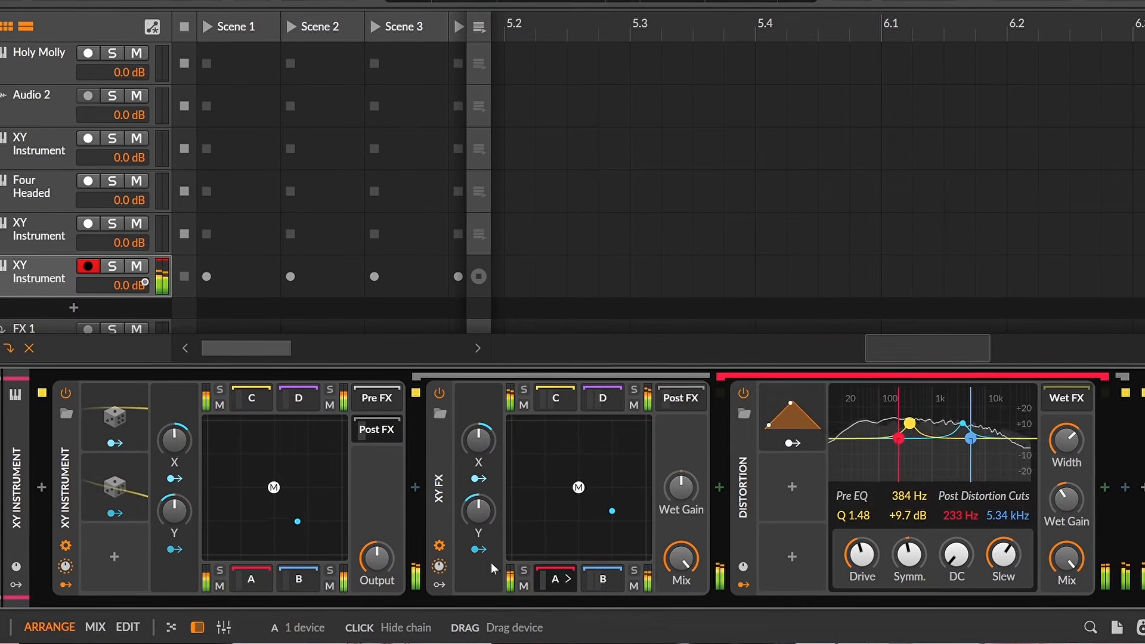